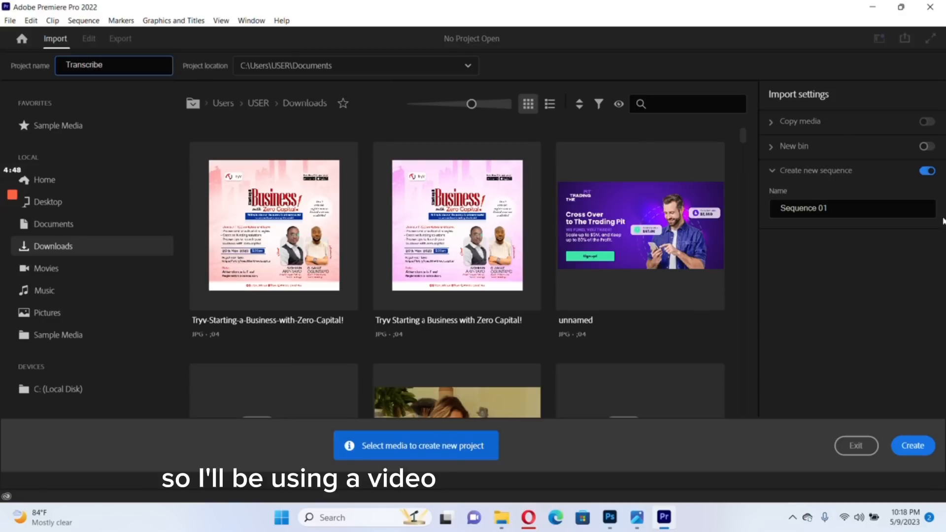
Create the Transcribe project and import the MVI_8197 video into it from its folder in File Explorer
click(914, 454)
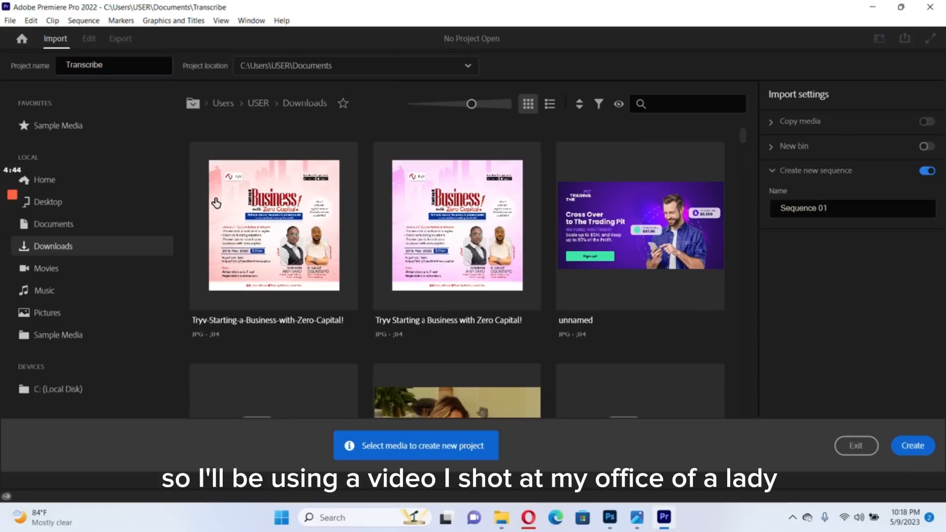
click(912, 444)
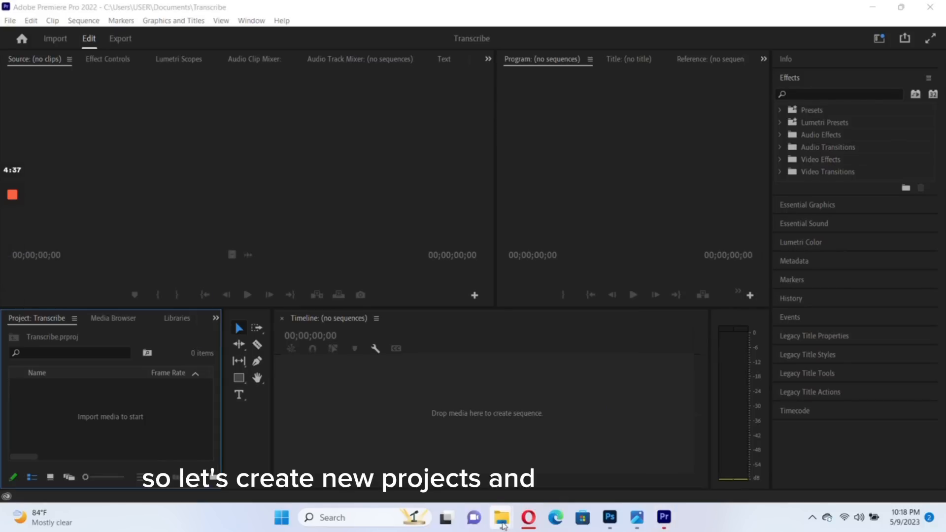
mouse_move(502, 525)
click(649, 465)
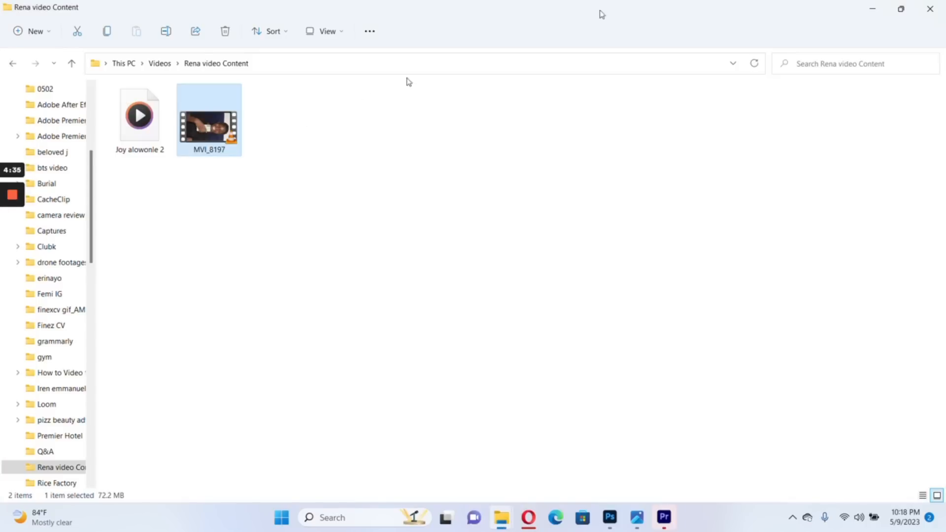
click(901, 9)
drag(293, 336, 124, 389)
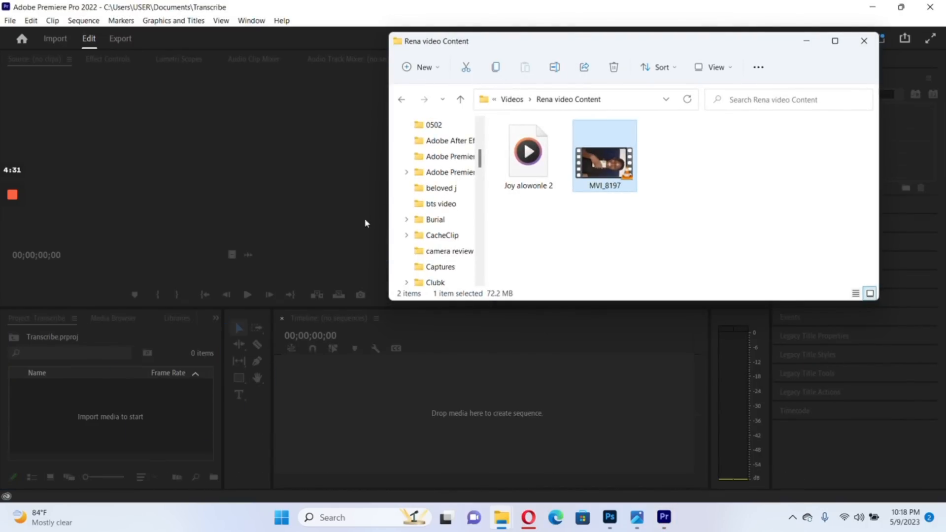
click(104, 387)
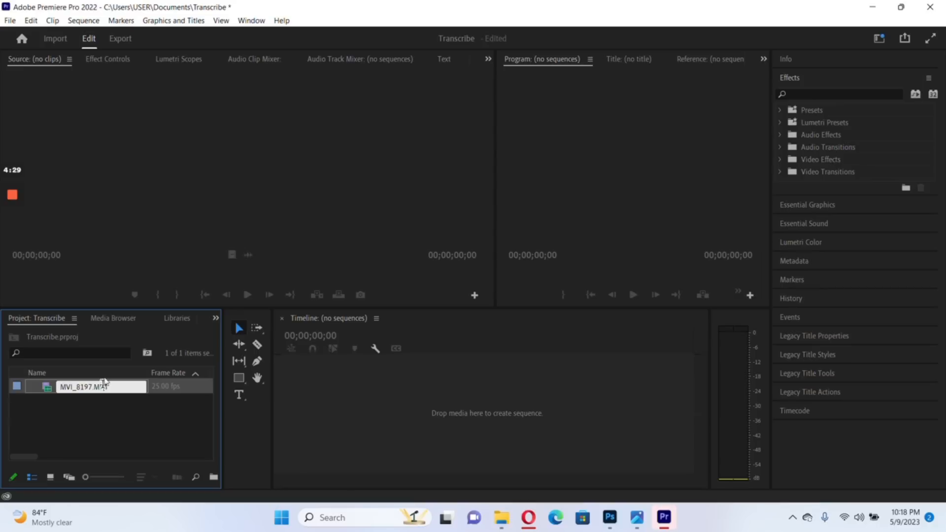
click(17, 387)
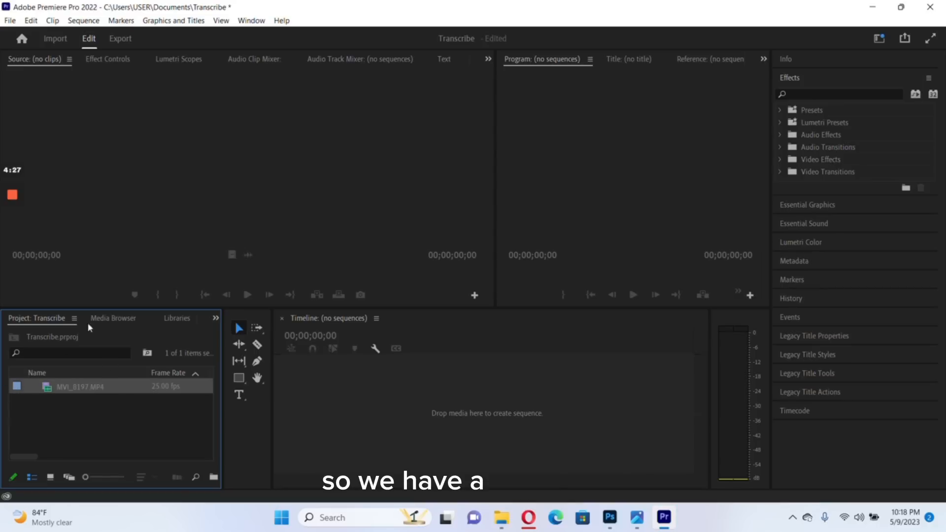
Preview the imported MVI_8197.MP4 as source and place only its video in the empty timeline as a new sequence
double_click(16, 387)
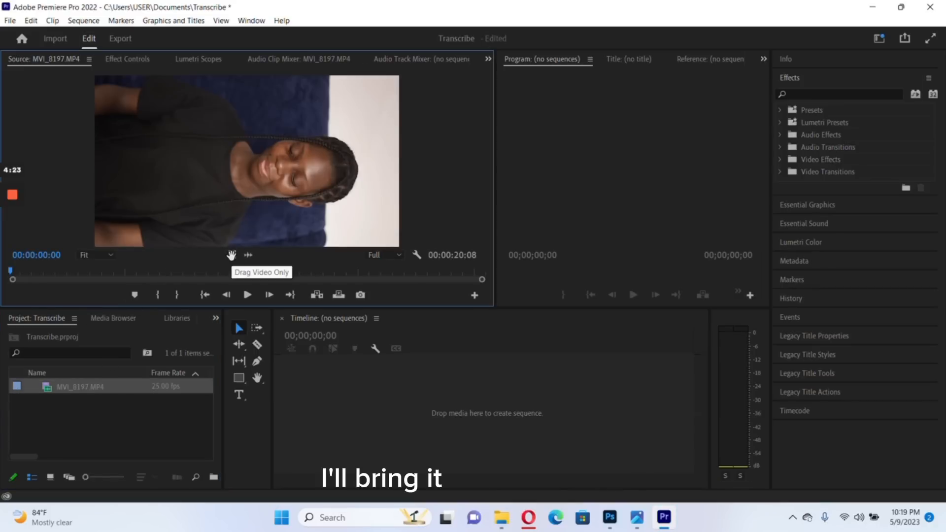
drag(231, 254, 313, 364)
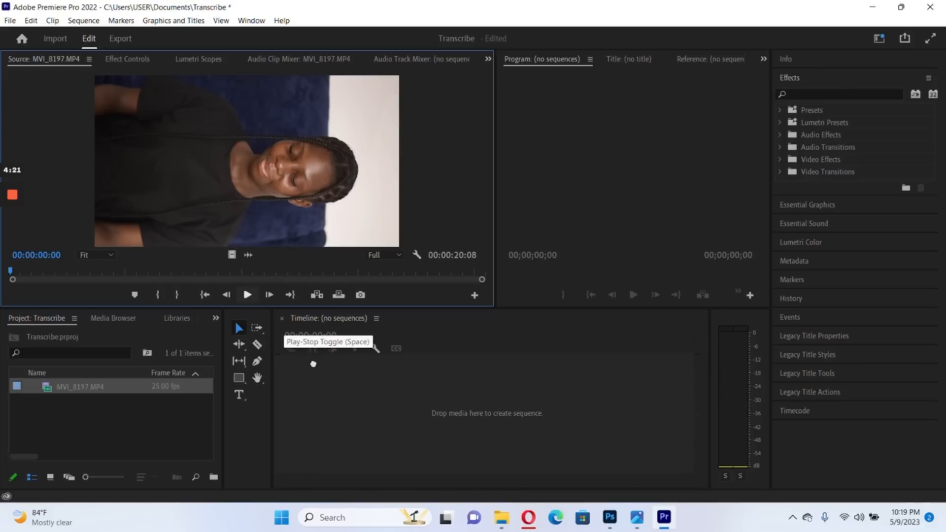
drag(330, 400, 324, 392)
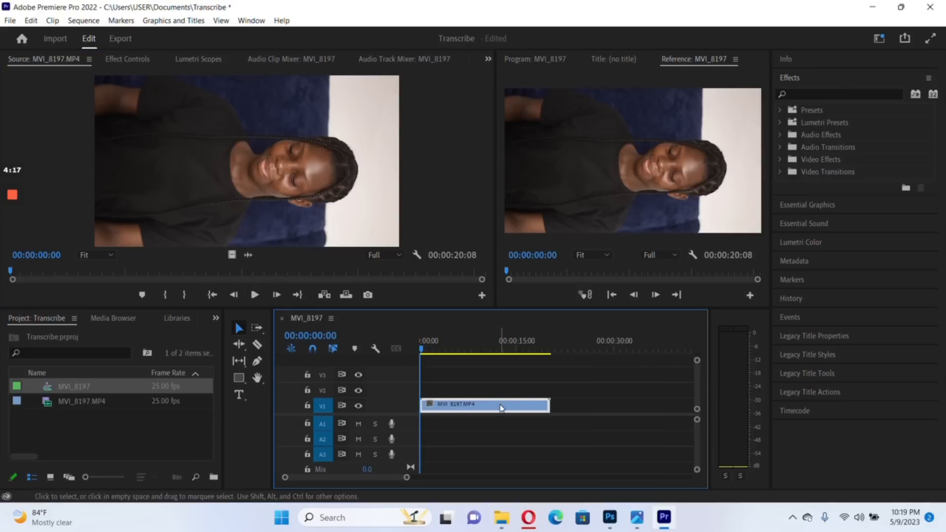
Set the sequence's frame size to 1080 horizontal by 1920 vertical, accepting the deletion of its preview files
click(83, 20)
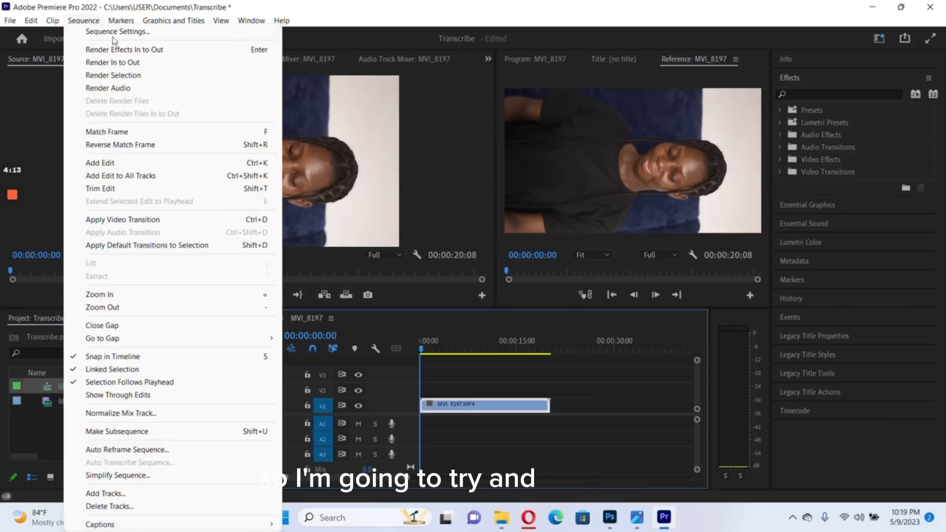
click(123, 32)
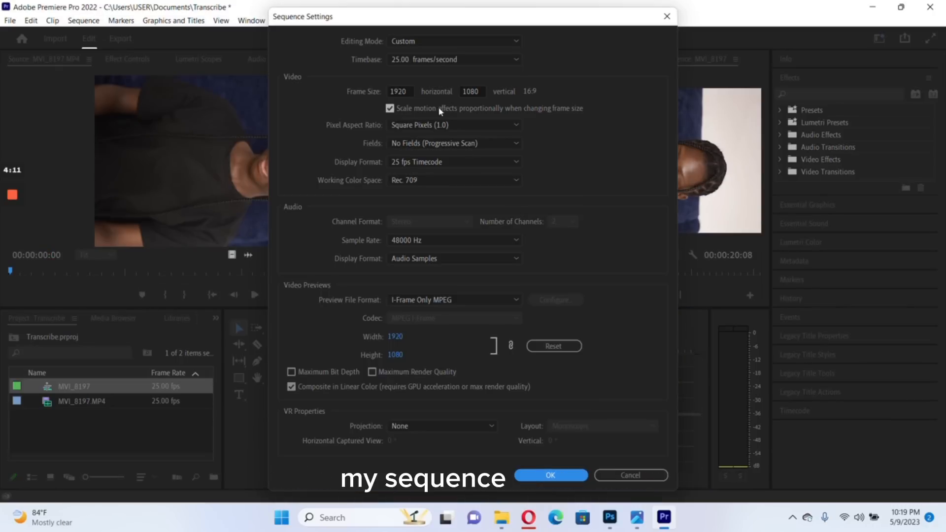
double_click(406, 91)
text(1080)
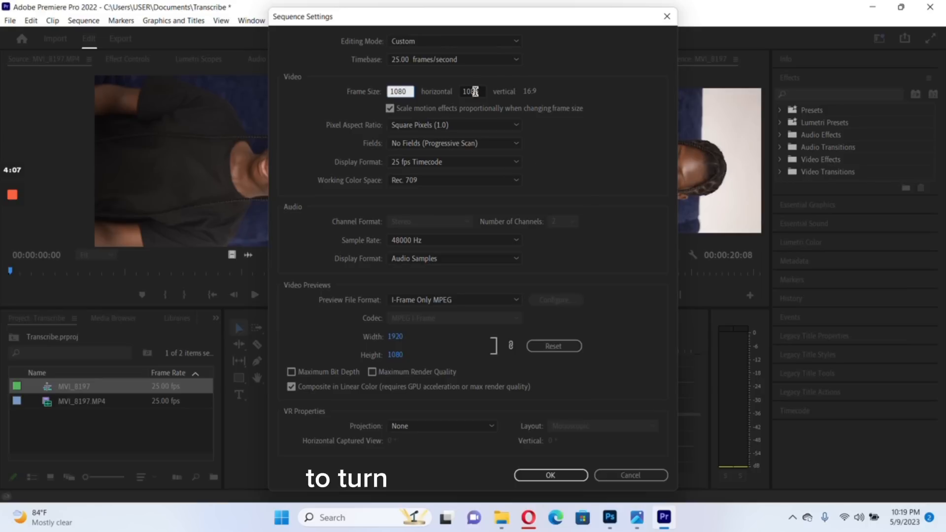
key(Tab)
text(19)
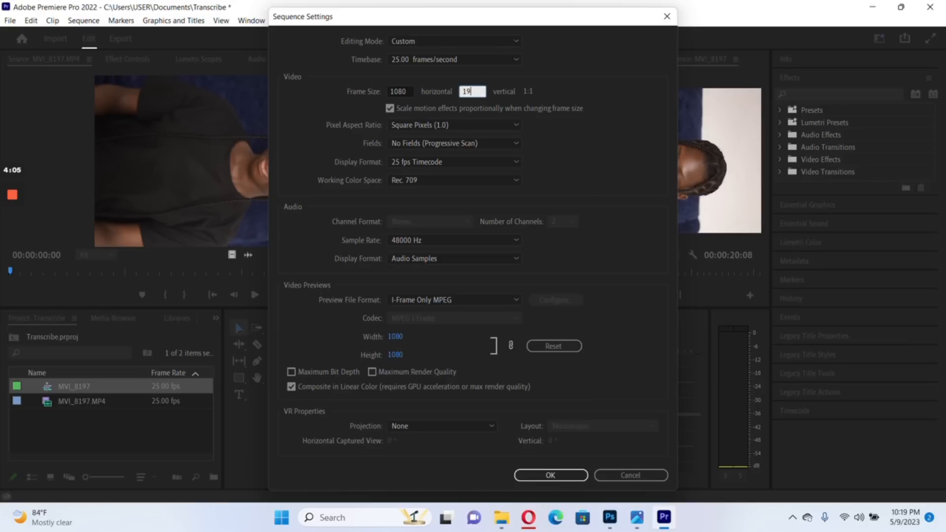
text(20)
key(Return)
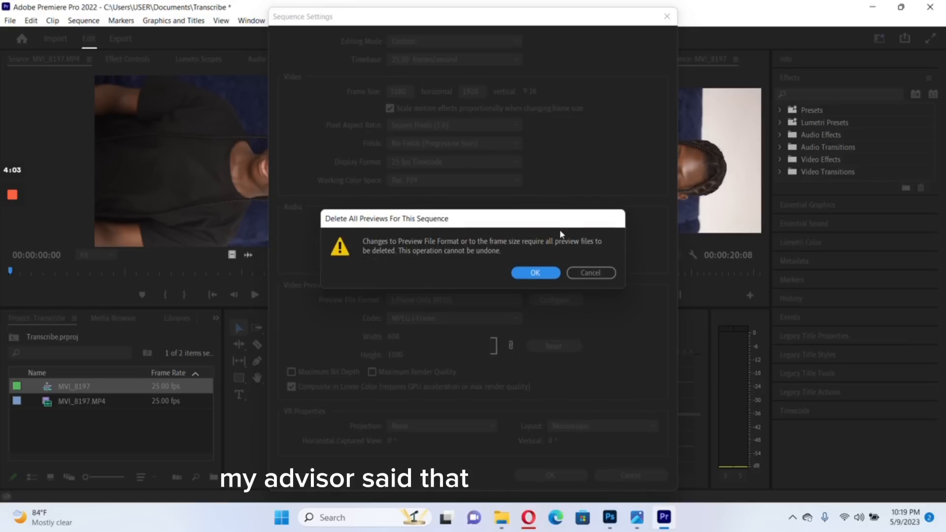
click(536, 273)
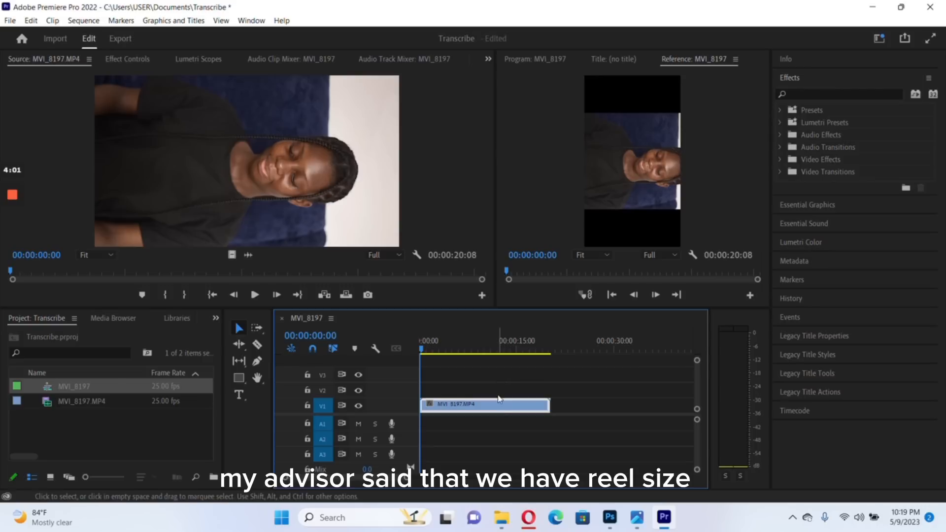
Set the rotation of the video clip on track V1 to -90 degrees
click(114, 58)
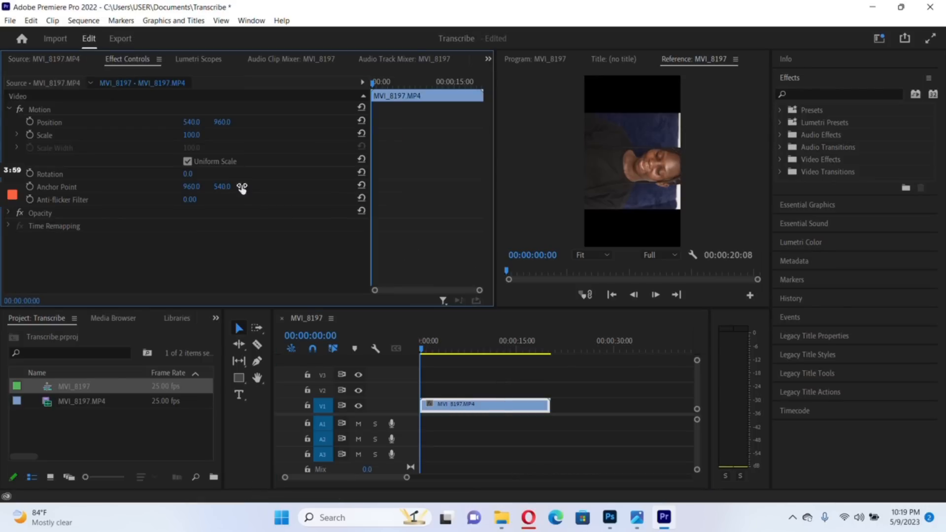
click(196, 172)
key(Return)
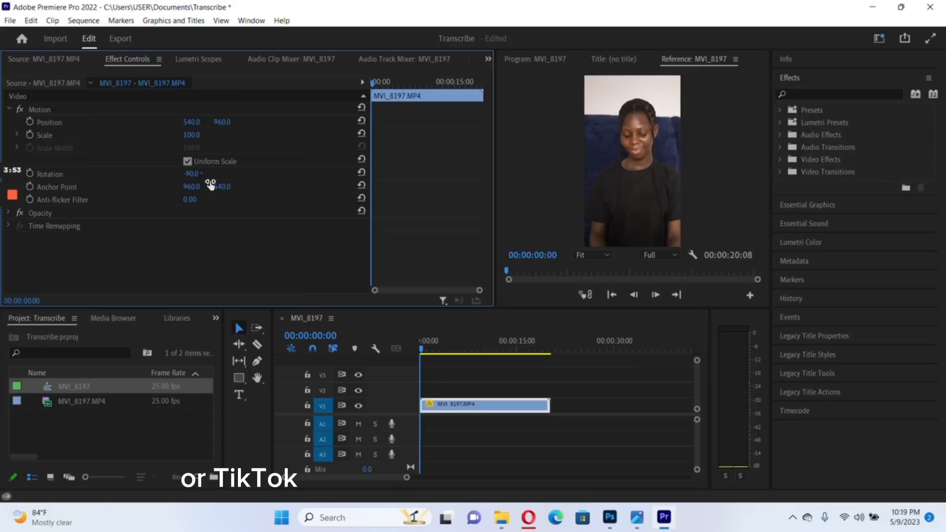
Add only the audio of the MVI_8197.MP4 source to track A1, starting at the beginning of the sequence
click(476, 383)
click(399, 265)
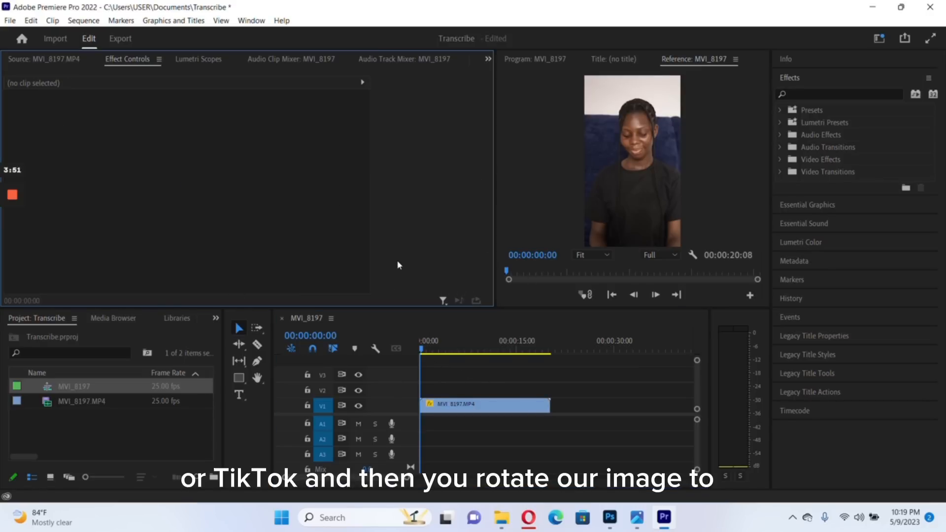
click(46, 58)
drag(249, 254, 427, 418)
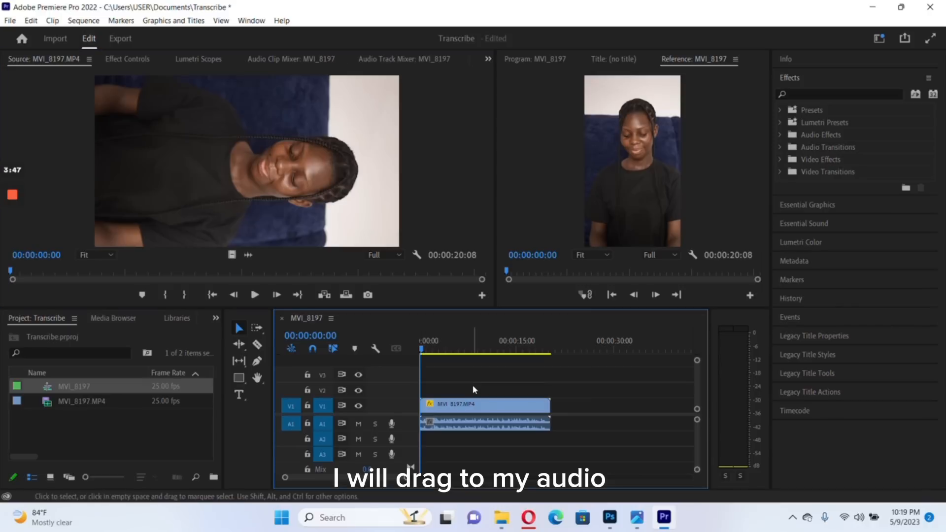
Trim the start of the video and audio clips to 00:00:01:15, ripple-delete the leading gap and play the result
key(space)
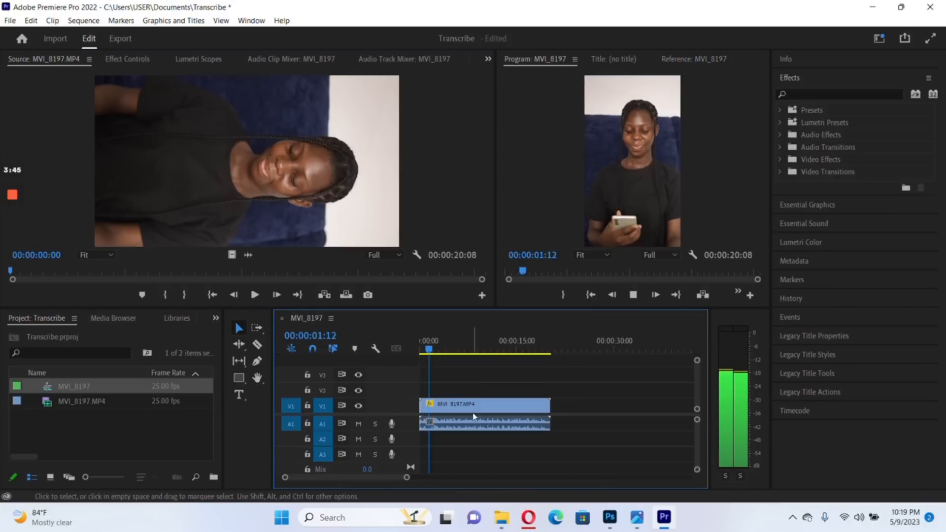
key(space)
drag(435, 348, 429, 350)
drag(428, 425, 429, 410)
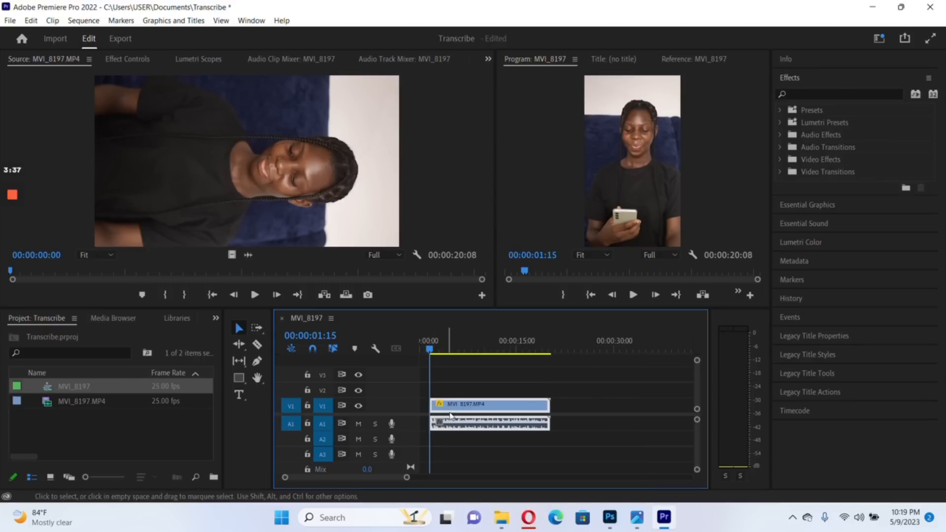
right_click(425, 409)
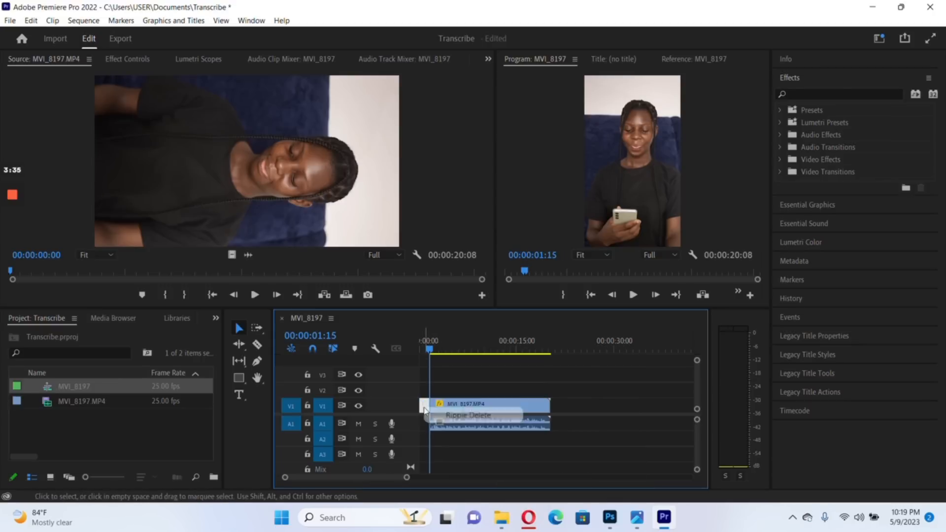
click(467, 415)
key(space)
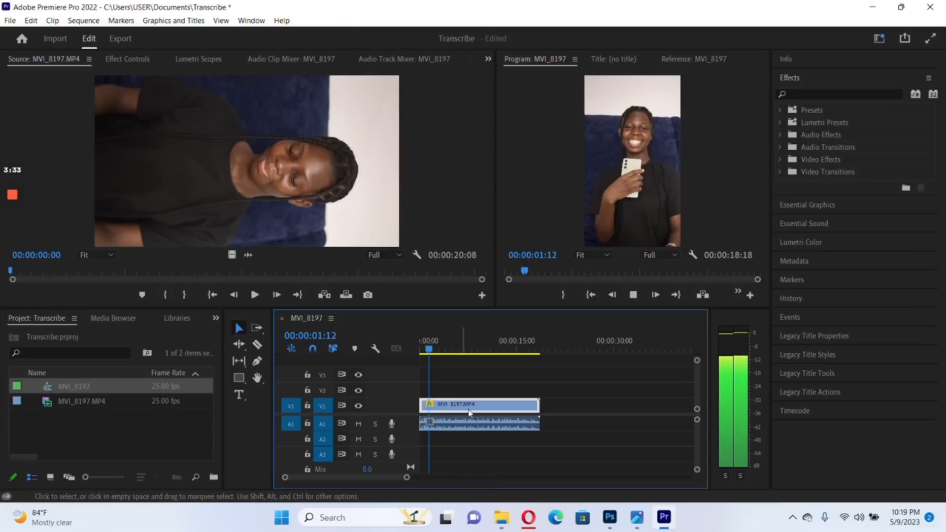
key(space)
Select the audio clip on track A1 and open the Create transcript settings for the sequence
click(481, 428)
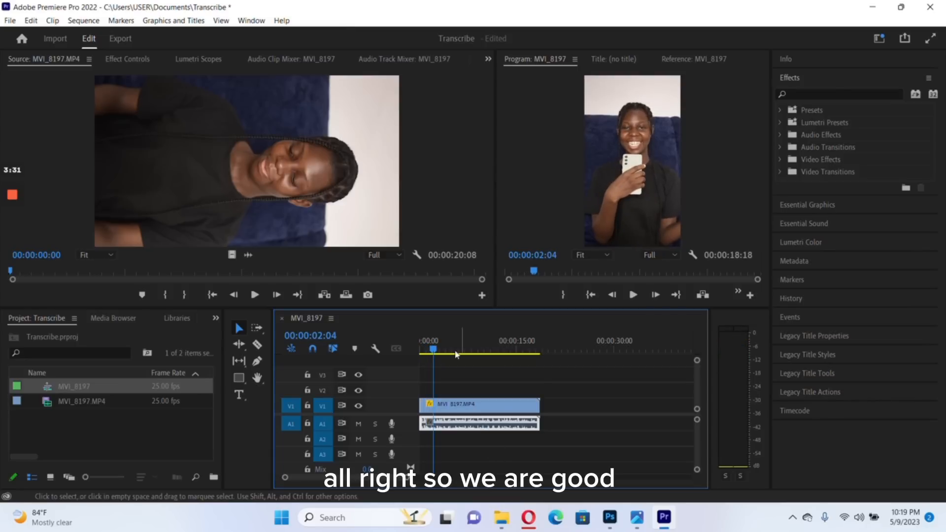
click(489, 60)
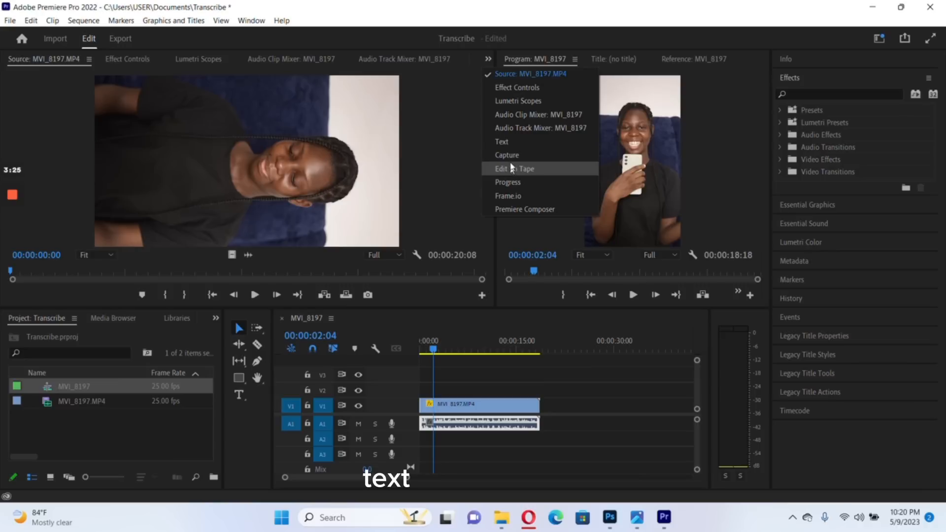
click(503, 142)
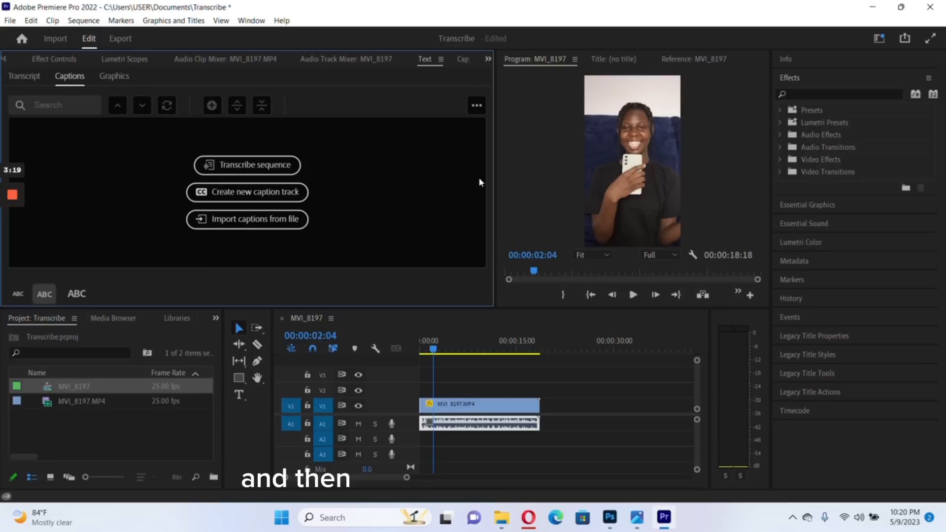
click(251, 22)
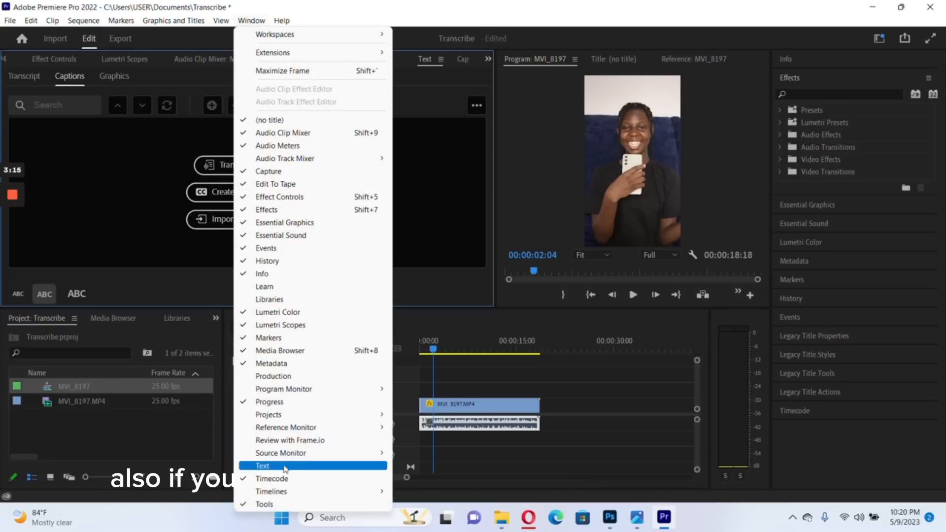
click(161, 174)
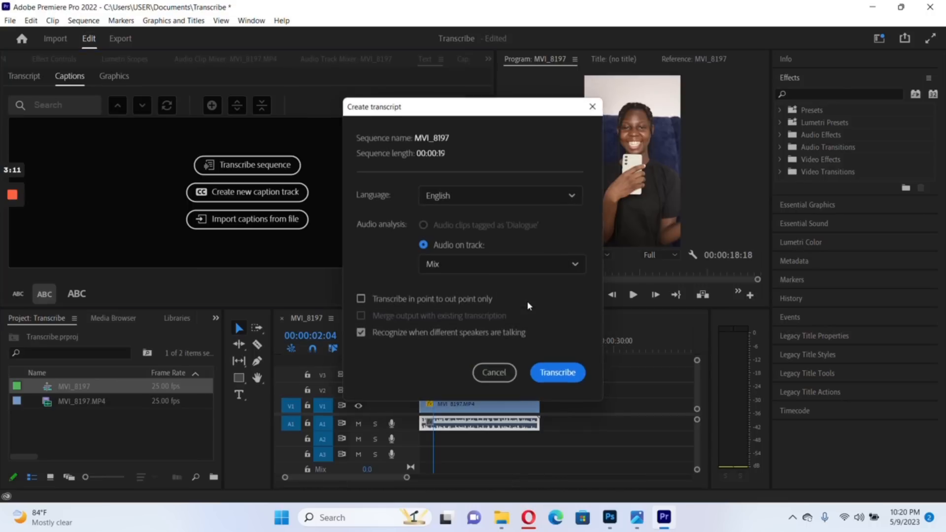
Transcribe the sequence using the audio on track Audio 1, restricted to the in point to out point range
click(446, 264)
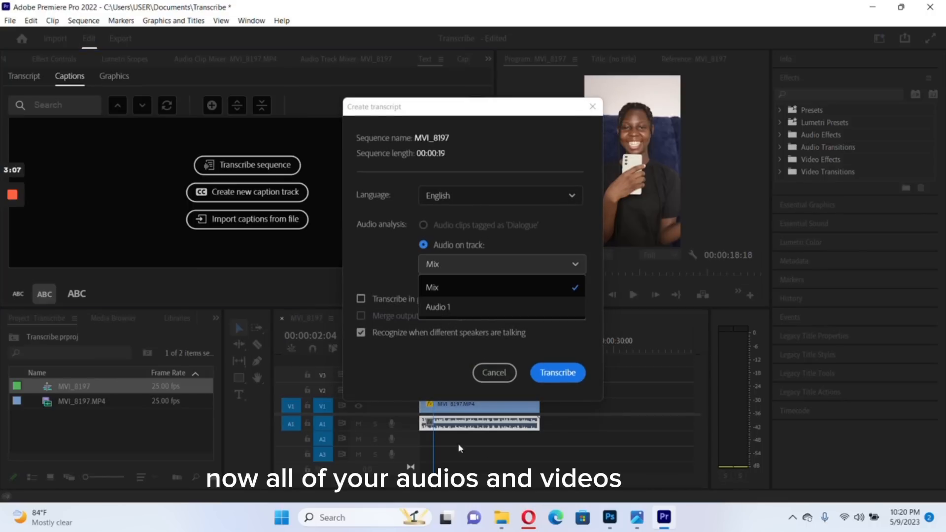
click(483, 449)
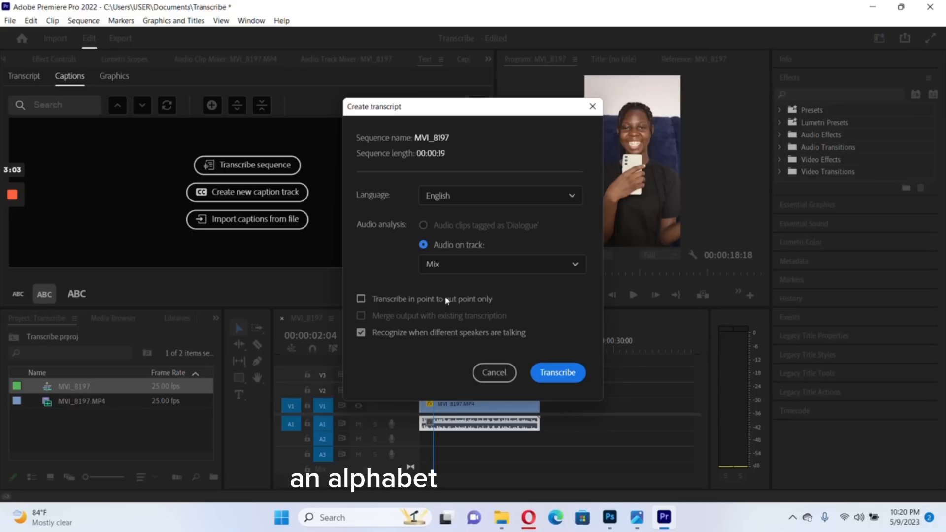
click(448, 271)
click(440, 308)
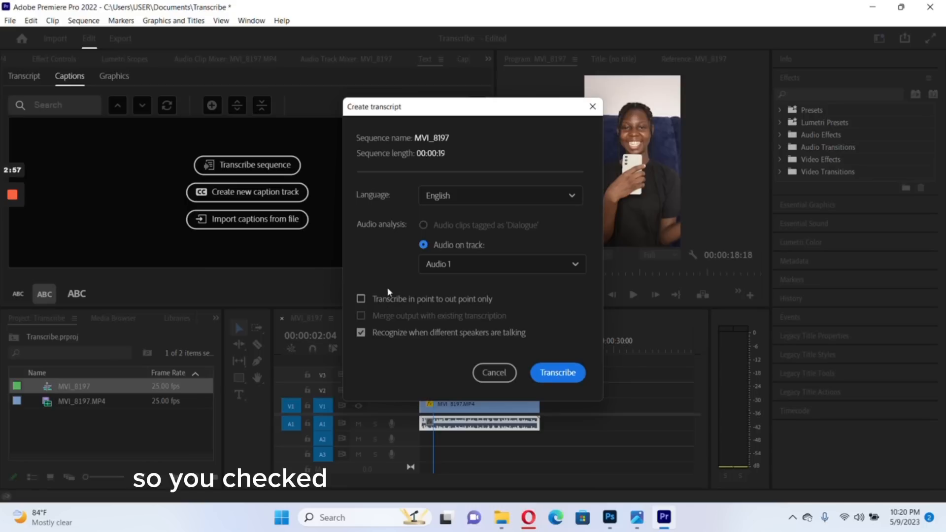
click(361, 298)
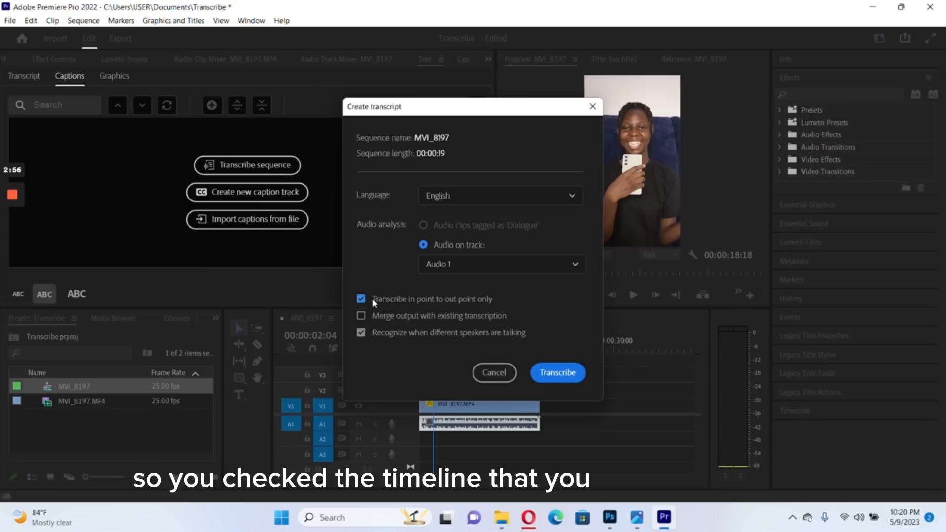
click(557, 373)
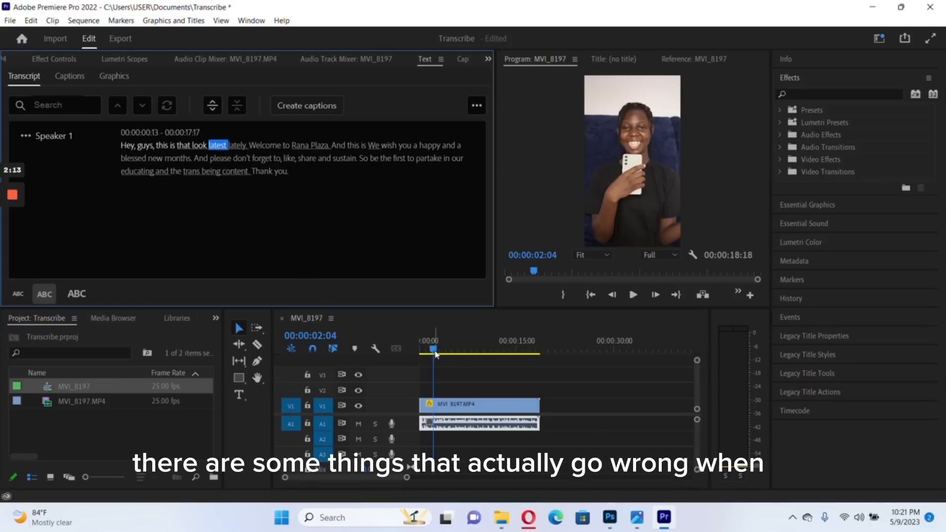
Replay the opening and replace the misheard words "that look latest lately" in the transcript with the speaker's full name
drag(436, 354, 420, 354)
key(space)
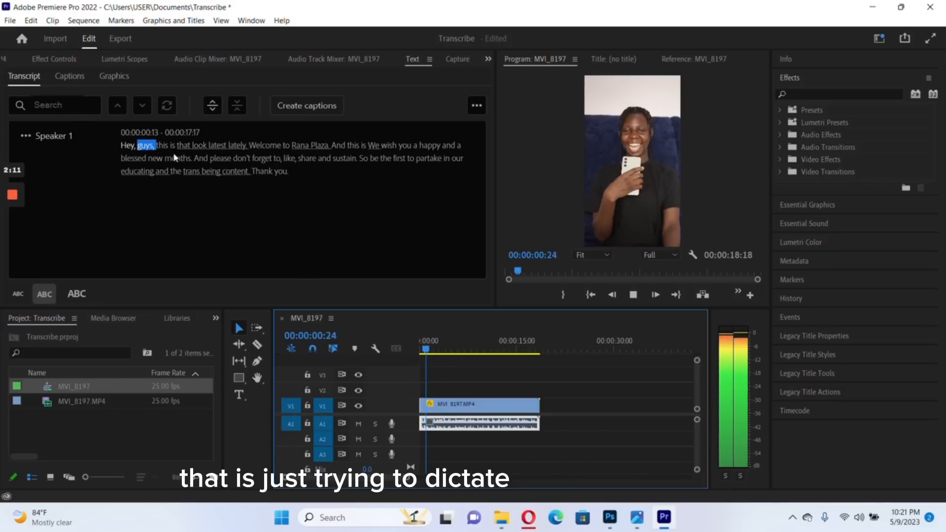
key(space)
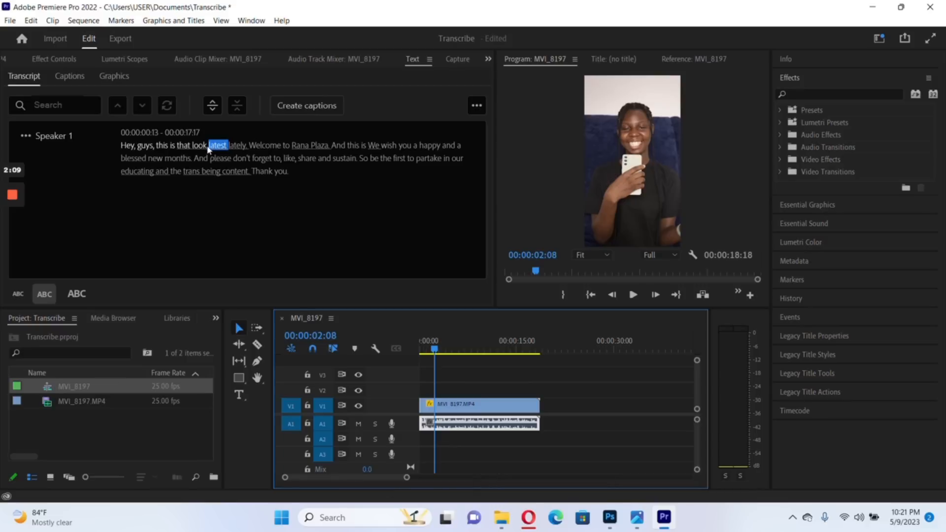
click(209, 147)
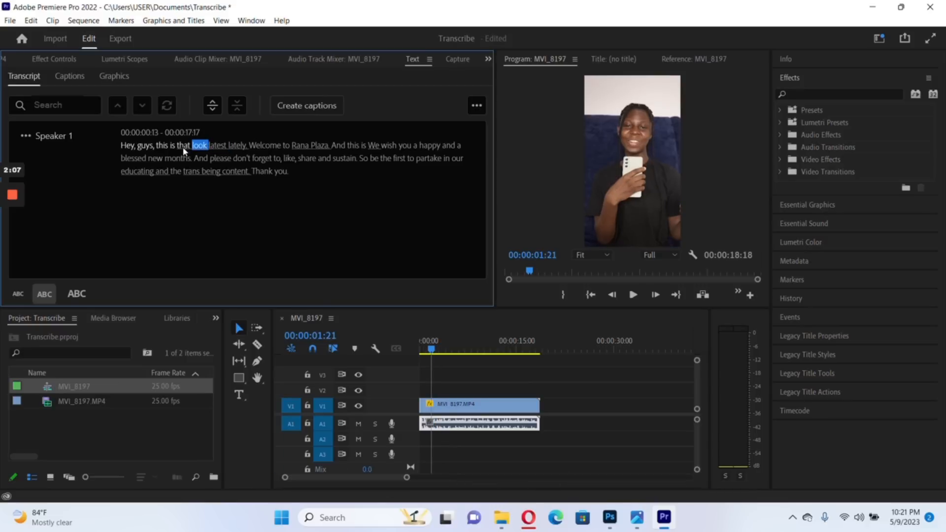
double_click(183, 146)
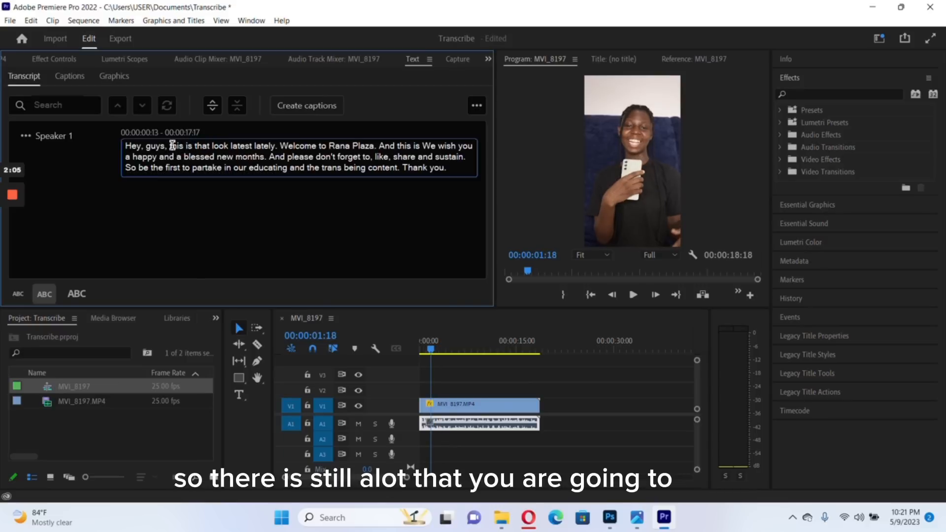
double_click(182, 146)
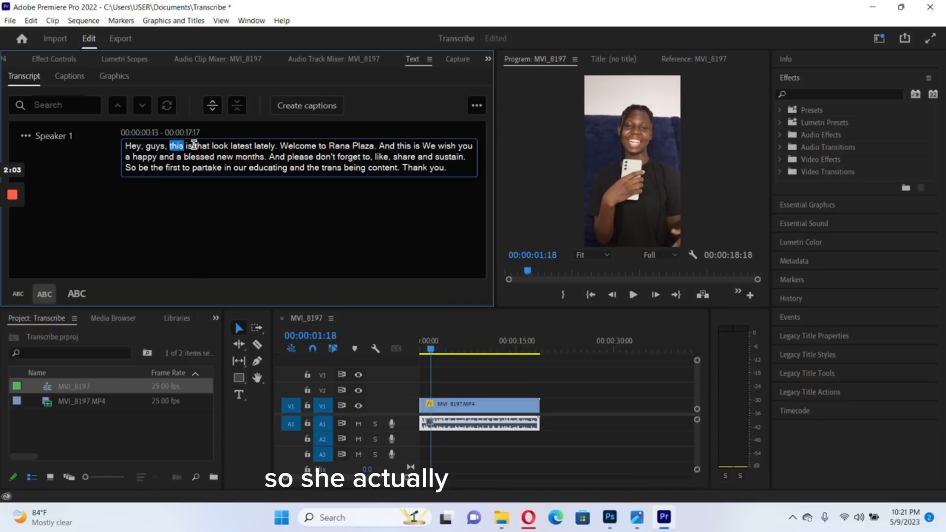
drag(195, 146, 276, 147)
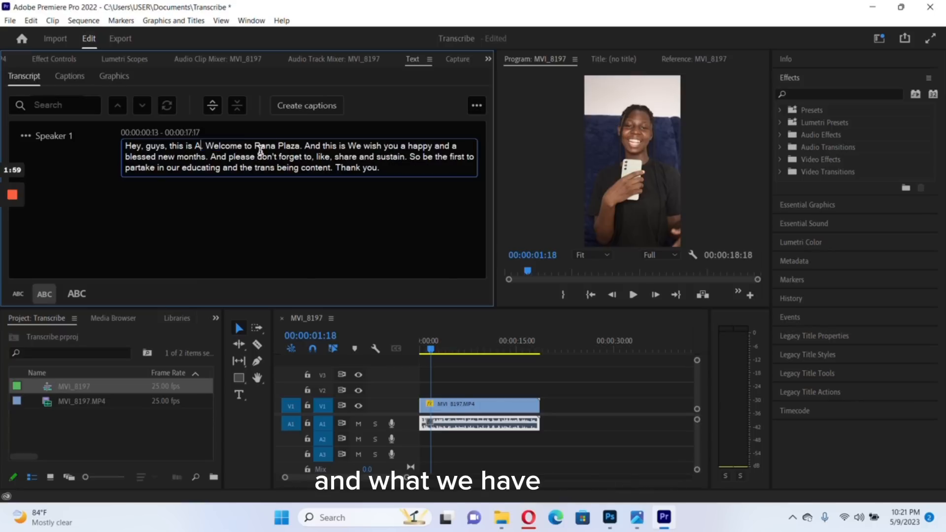
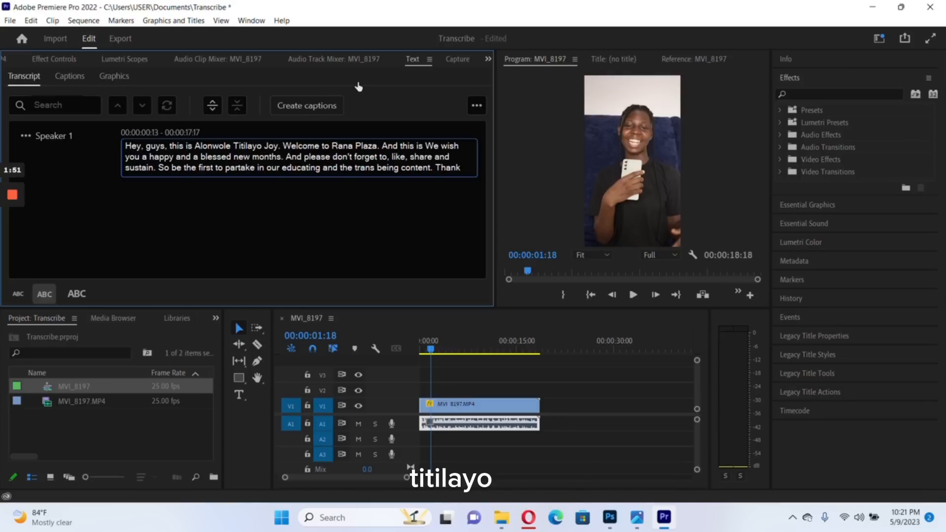
Replace "Rana Plaza" after "Welcome to" in the transcript with "Renacreatives"
key(BackSpace)
key(BackSpace)
key(BackSpace)
key(BackSpace)
key(BackSpace)
key(BackSpace)
key(BackSpace)
key(BackSpace)
key(BackSpace)
text(ena)
text(creativ)
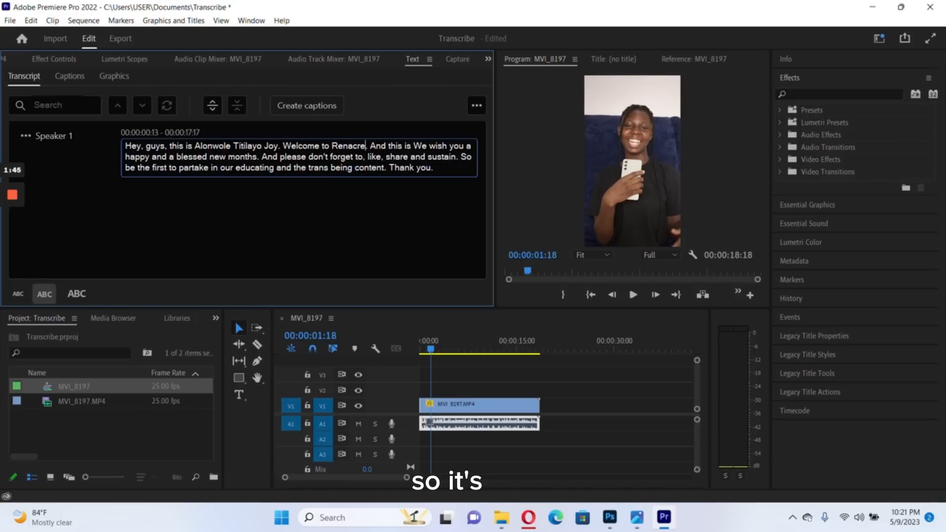
text(es)
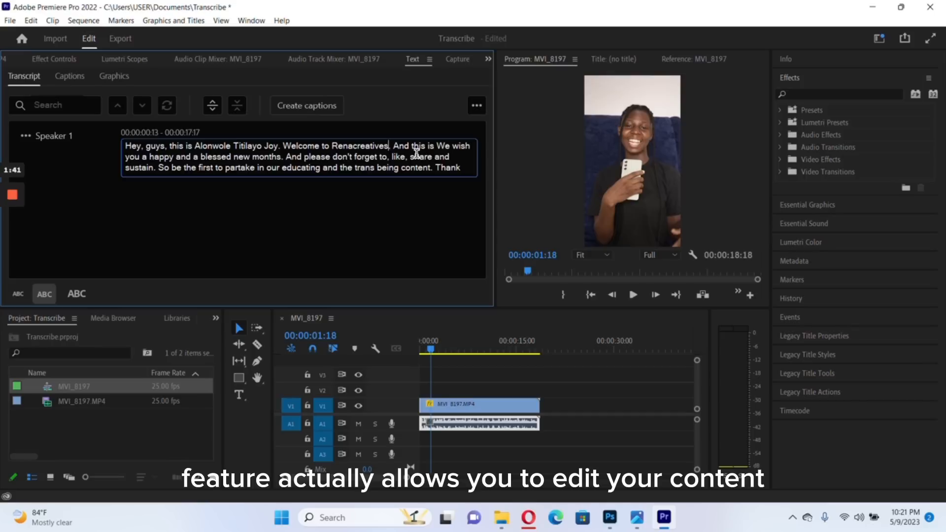
Play the next passage and correct "We wish you" in the transcript to "me wishing you"
click(431, 350)
key(space)
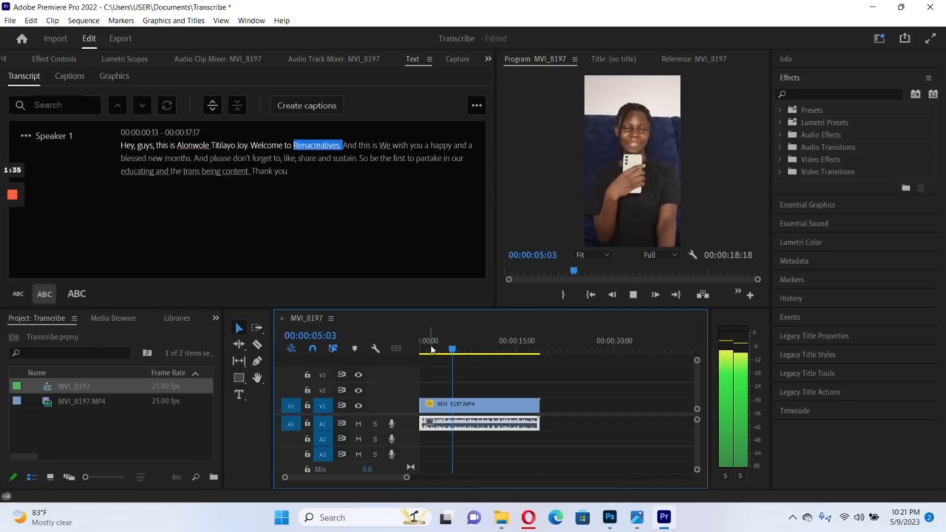
key(space)
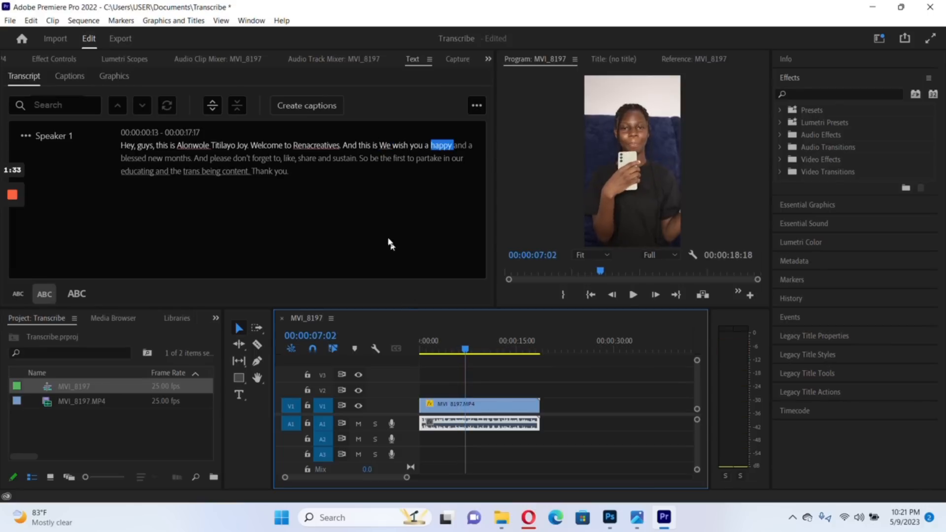
double_click(383, 147)
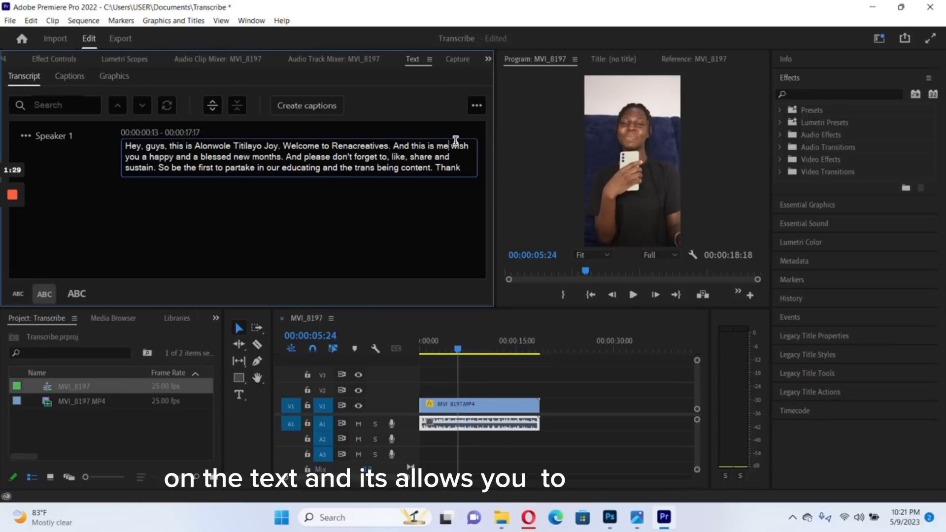
click(471, 145)
text(ing)
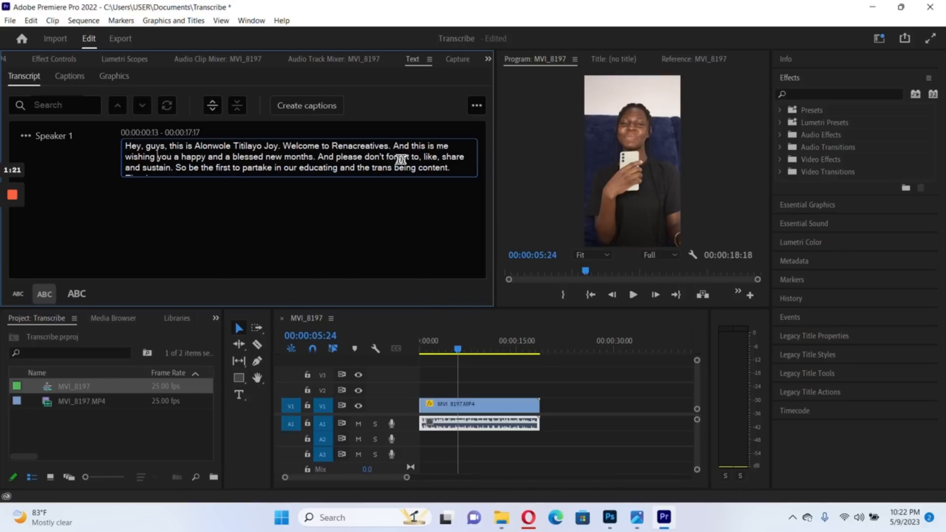
Replace "sustain." after "like, share and" in the transcript with "subcribe."
double_click(165, 166)
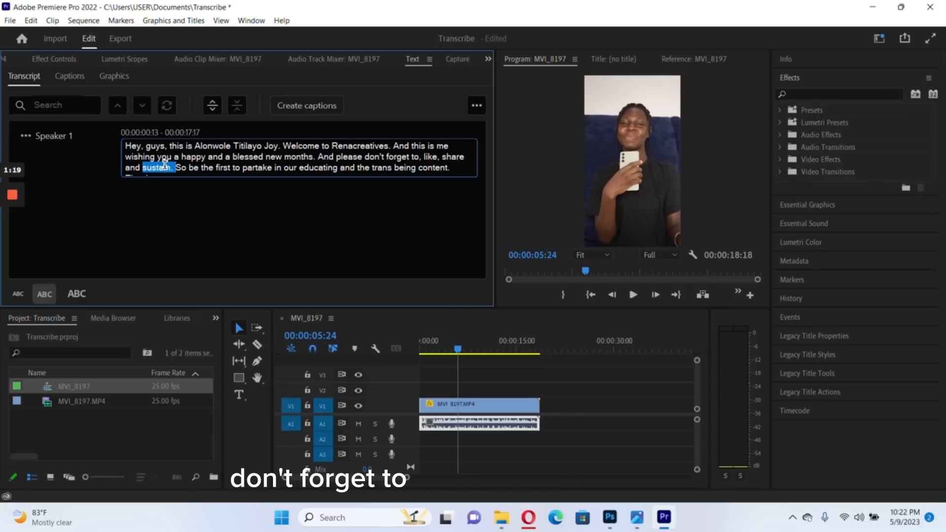
text(subcribe)
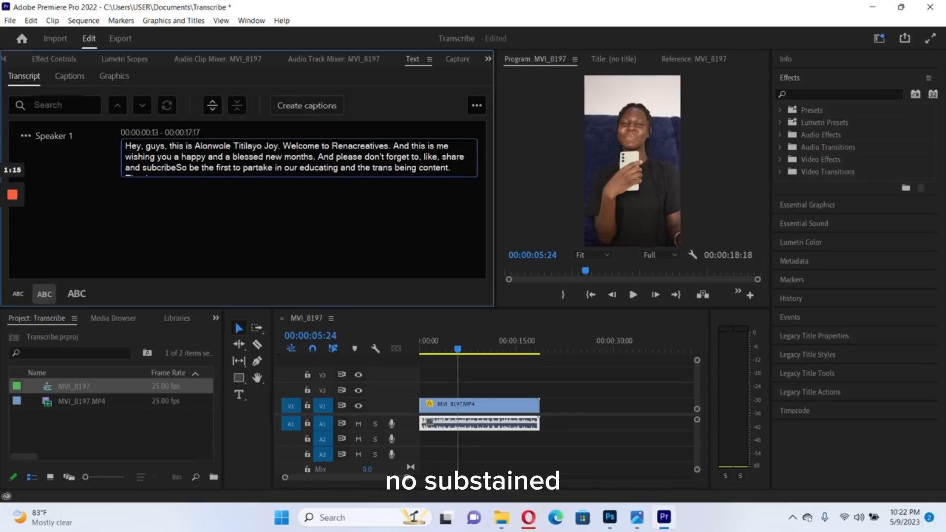
text(.)
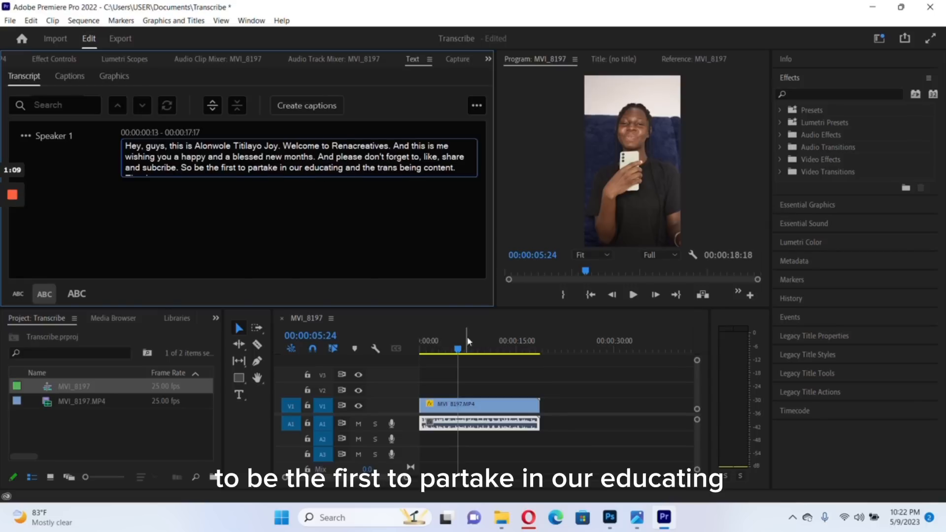
Play the following passage and change "subcribe. So be the first" in the transcript to "subcribe to be the first"
click(458, 351)
key(space)
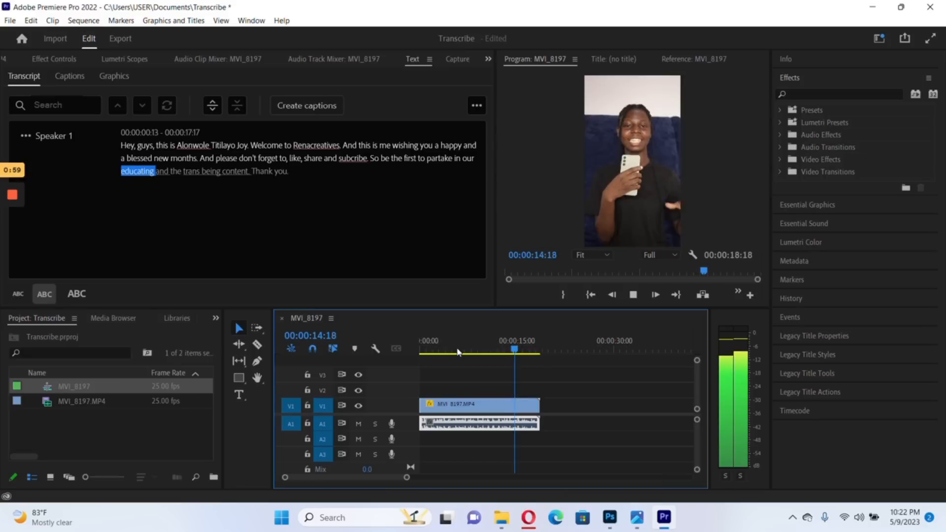
key(space)
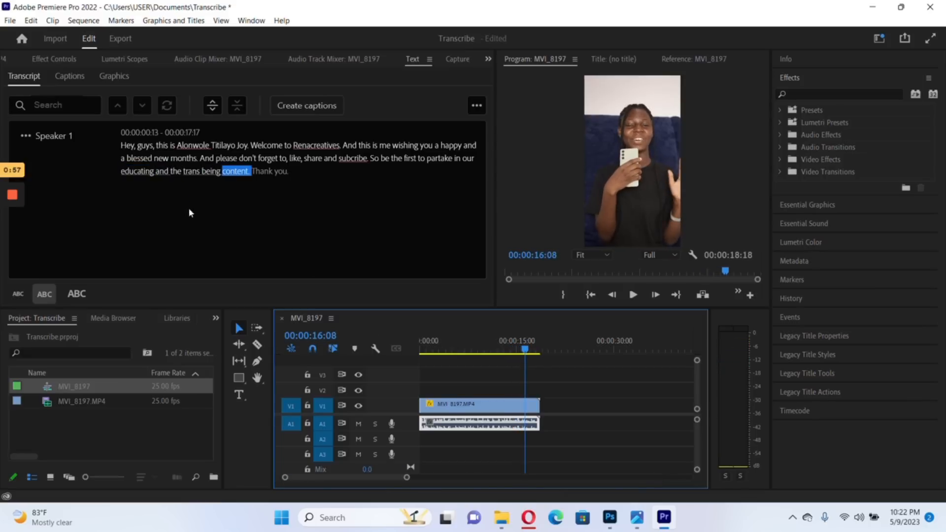
double_click(173, 173)
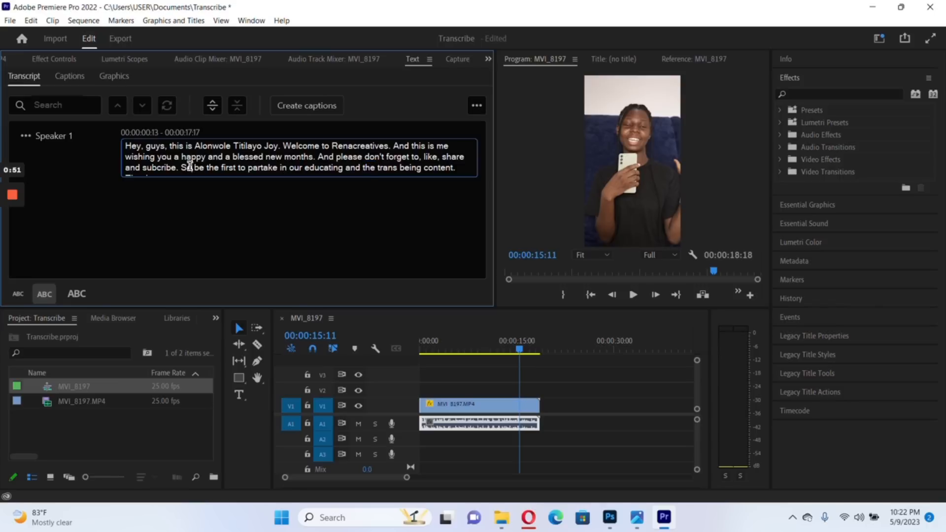
key(BackSpace)
key(BackSpace)
key(BackSpace)
key(BackSpace)
text(to)
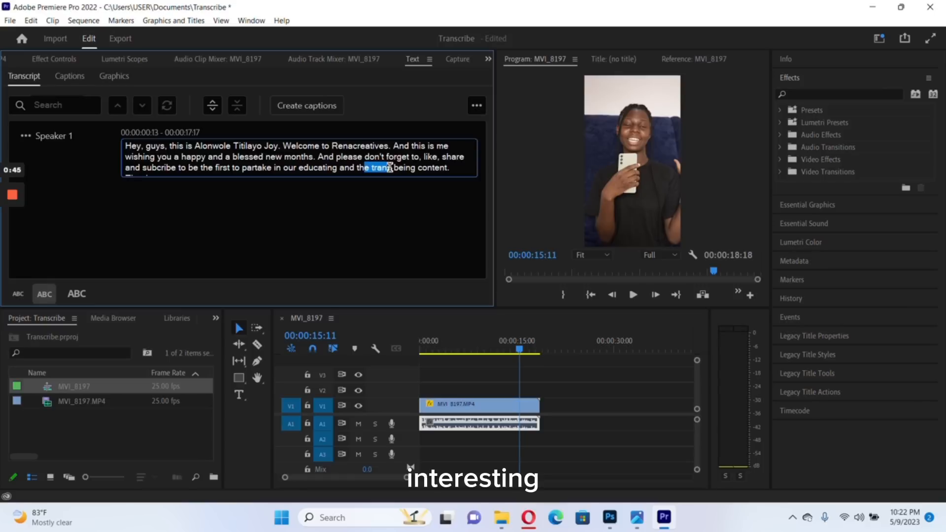
Replace "the trans being" before "content" in the transcript with "Interesting" and play the sequence to its end
drag(388, 168, 409, 168)
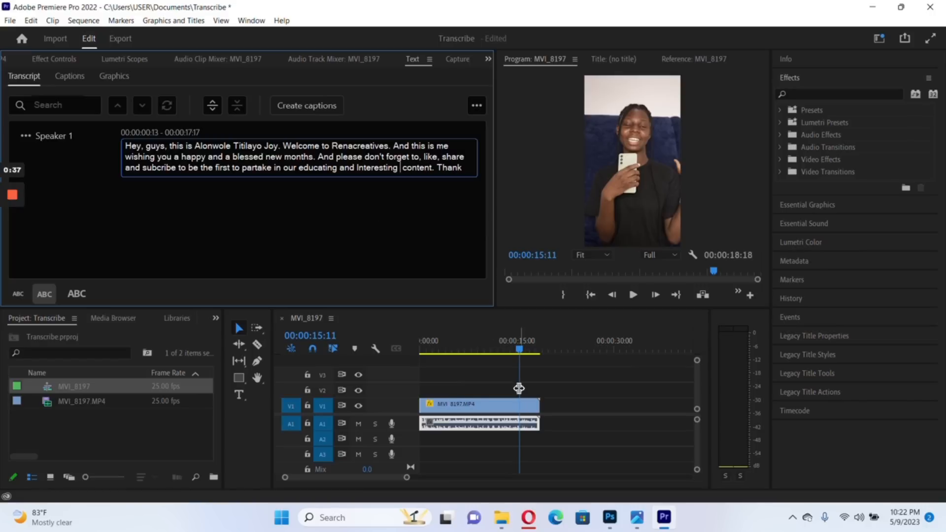
click(515, 371)
key(space)
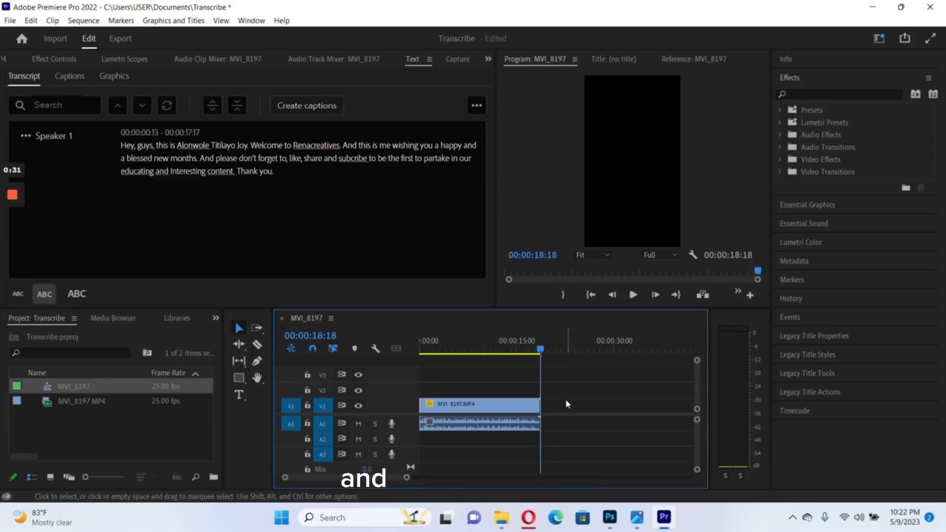
Create captions from the sequence transcript with the Subtitle default preset and double lines, and play them from the first transcript word
drag(541, 350, 416, 364)
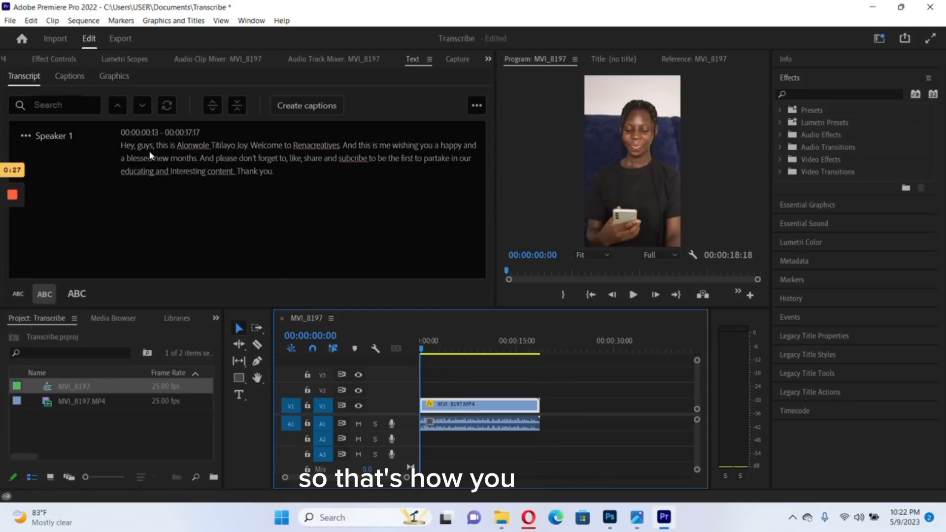
click(127, 146)
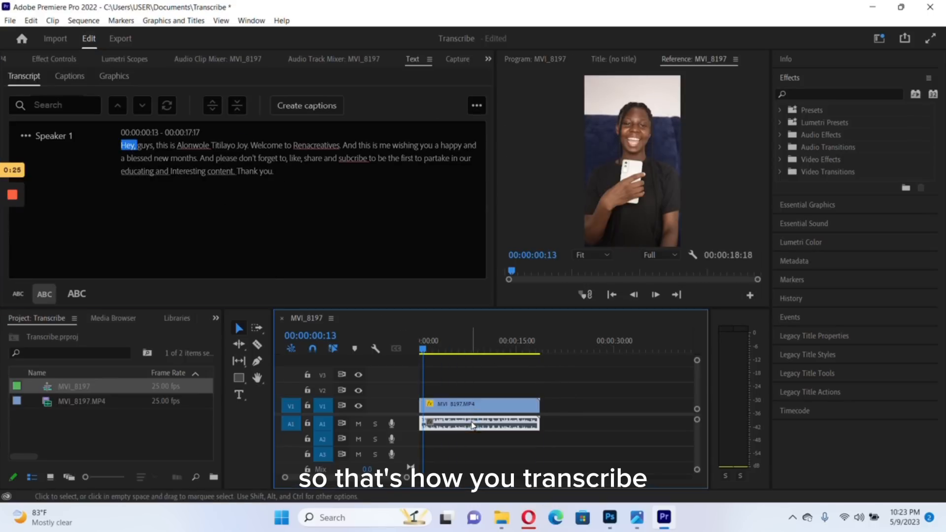
click(307, 106)
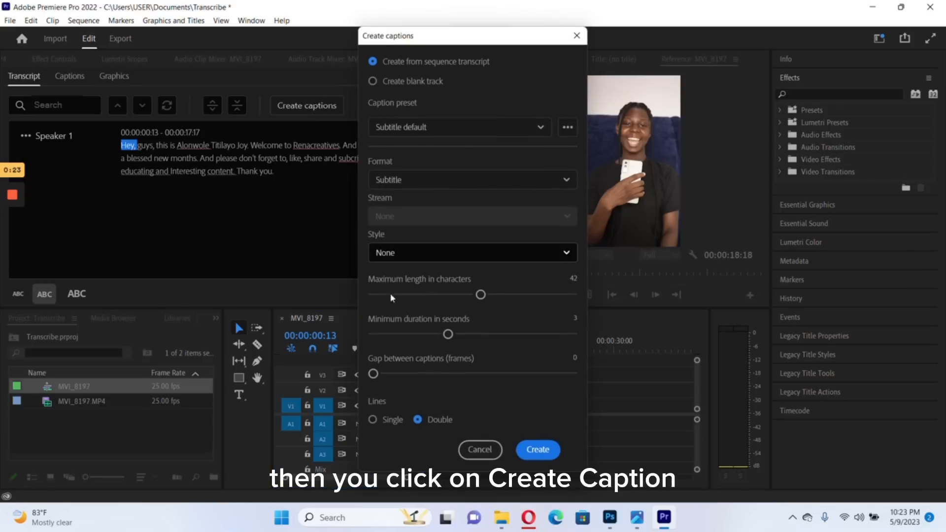
click(537, 449)
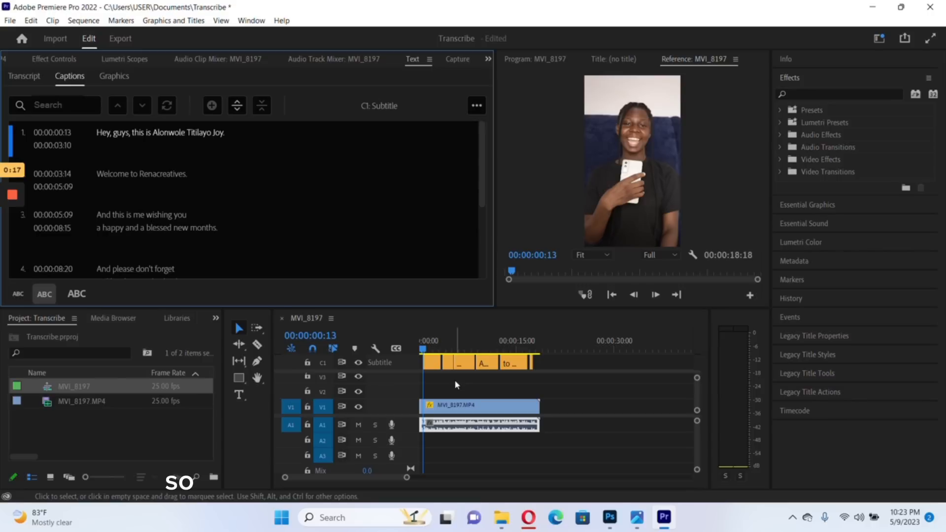
key(space)
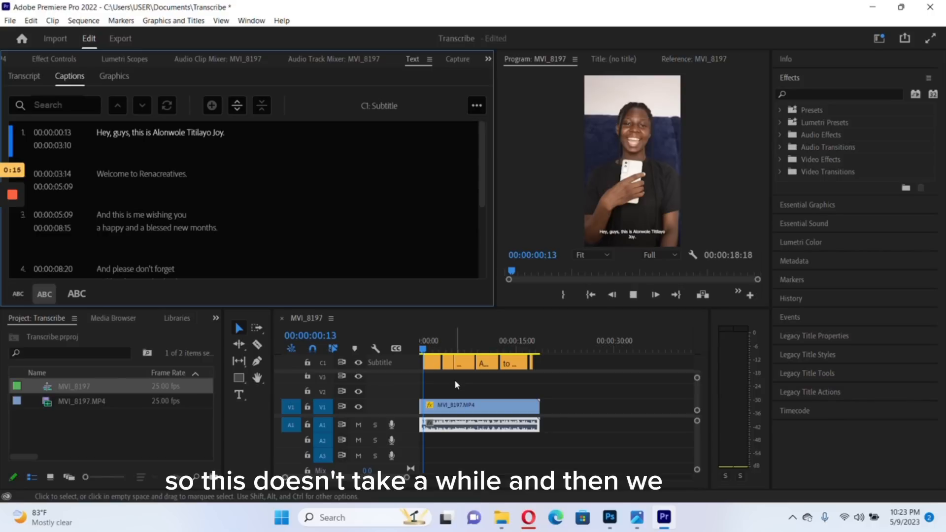